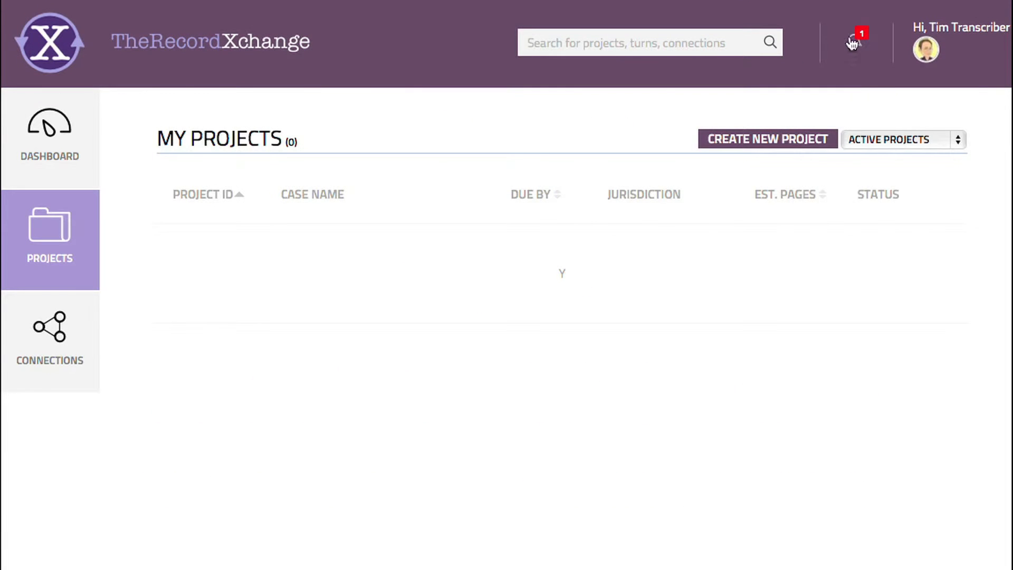
- Open the 'Turn Assigned - Turn ID 1001_010' notification to reach My Assignments
left_click(858, 43)
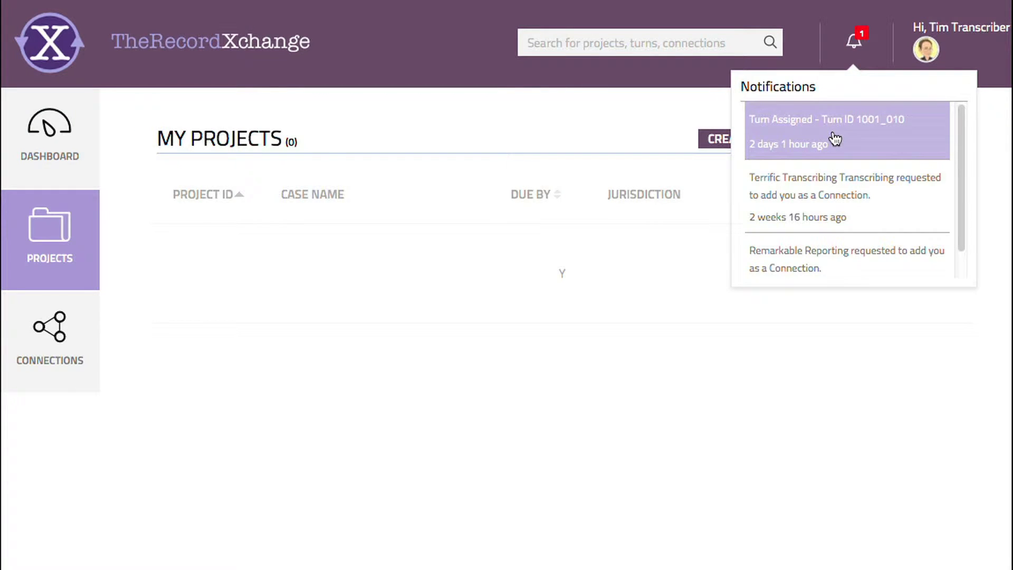
left_click(836, 139)
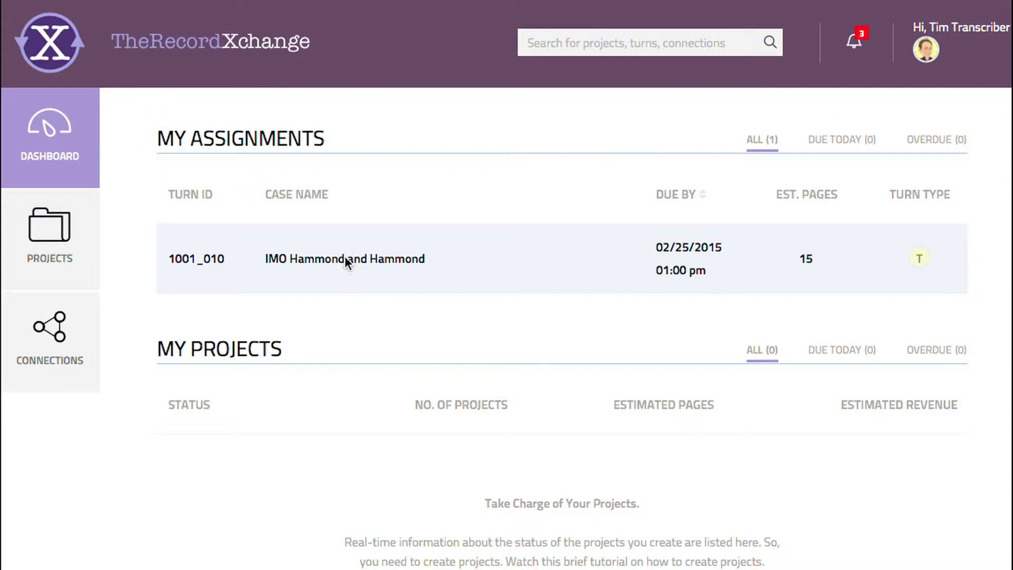
- In project 1001, expand turn 1001_010 and download its 9 audio files
left_click(346, 259)
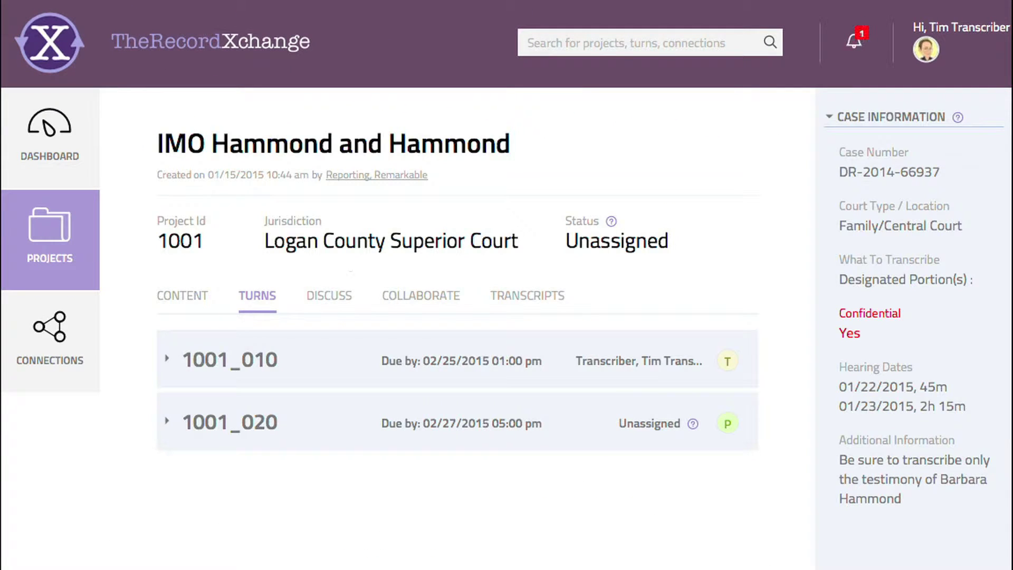
scroll(454, 359, "down", 2)
left_click(421, 301)
scroll(420, 301, "down", 2)
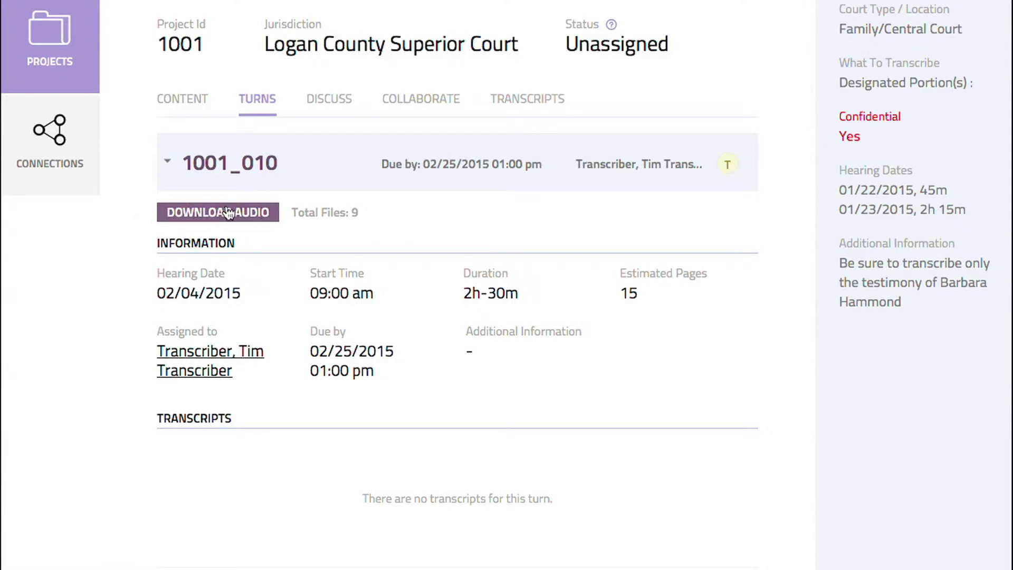
left_click(238, 214)
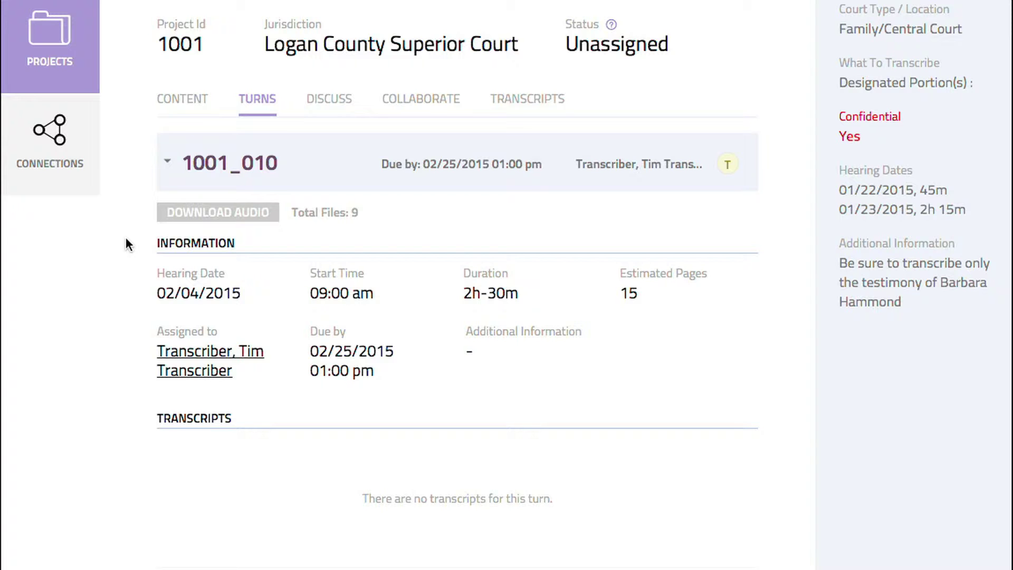
- Show project 1001's CONTENT listing of six files
left_click(187, 102)
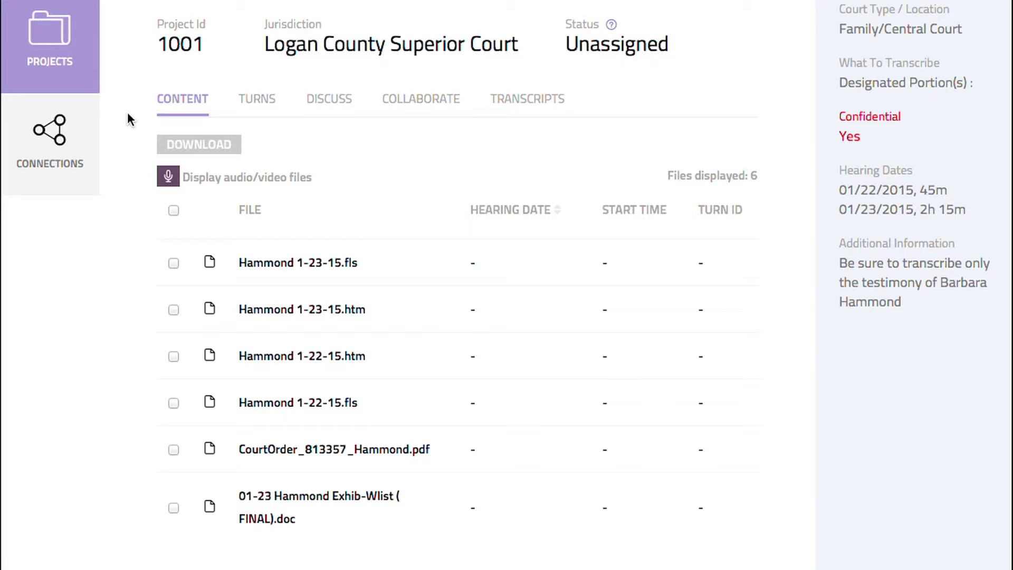
- Post a DISCUSS message greeting the transcriber and asking to confirm the doctor's name spelling
left_click(330, 101)
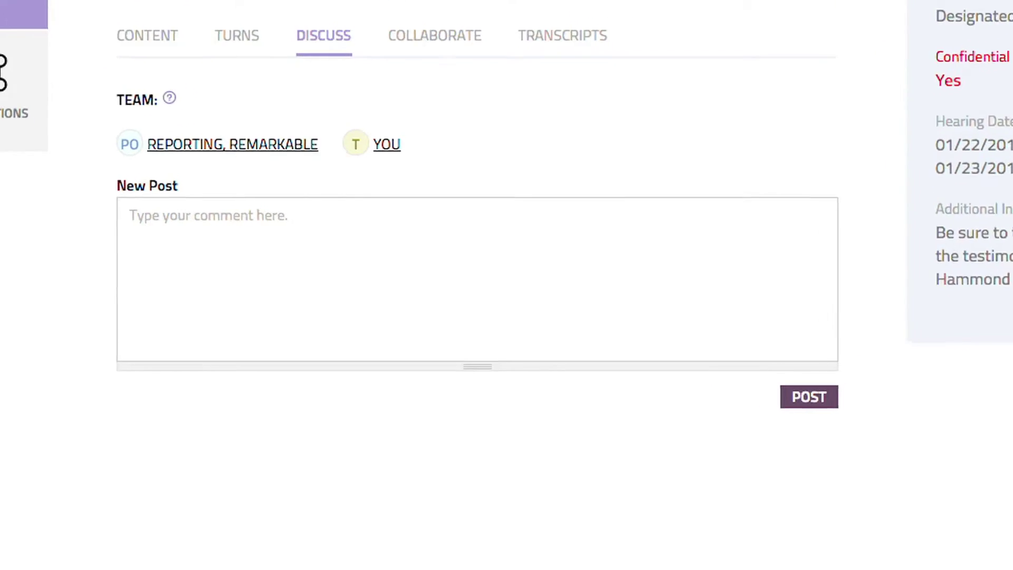
left_click(117, 173)
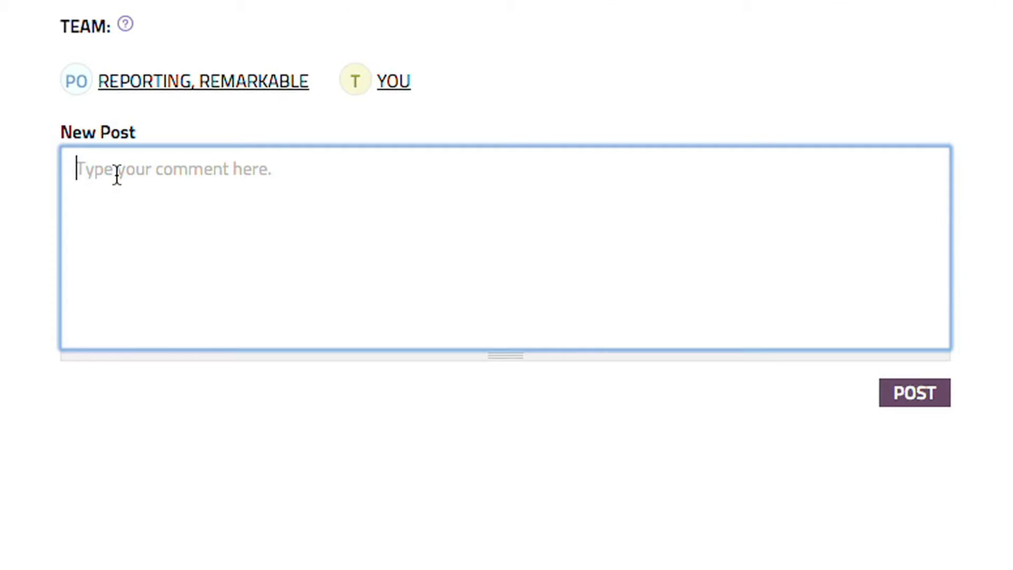
type("Hi Tami,")
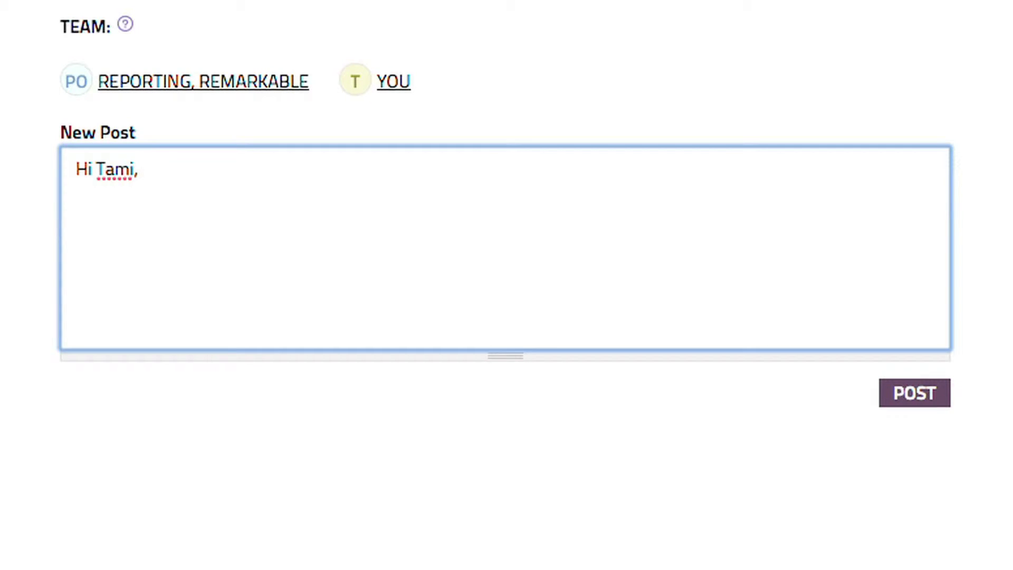
type("I see that you transcribed the testimony of Dr. Hammick yesterday.  Can you please confirm the spelling of his name?  I assume he spelled it for the court when he came on the stand, but the notes I have show two different spellings.  Also, can you put the proper spelling on the collaborate tab under witnesses?  Thanks!")
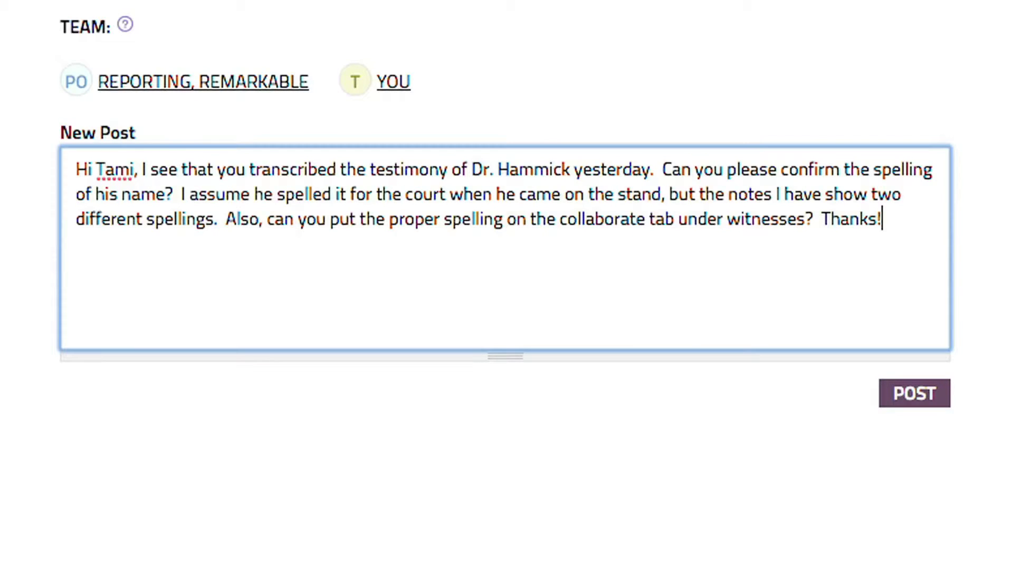
left_click(918, 393)
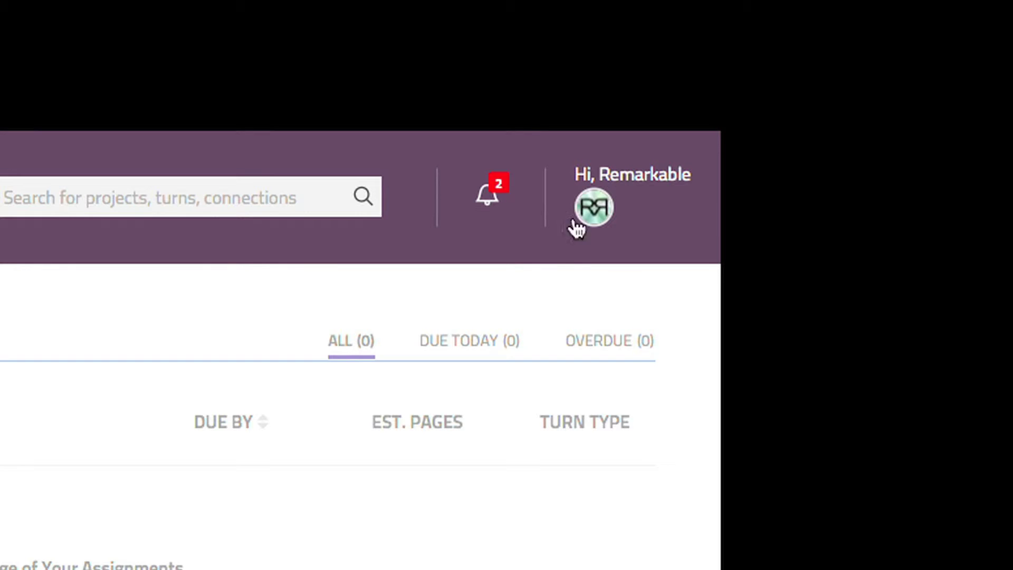
- From the discussion notification, reply 'Sorry, I should have done this yesterday.' with the corrected spelling
left_click(497, 199)
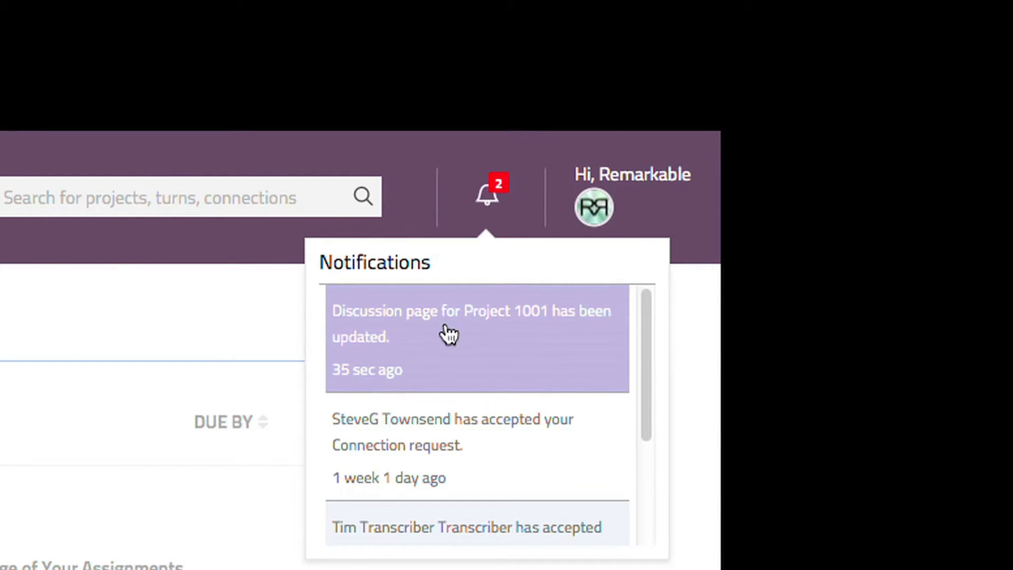
left_click(448, 334)
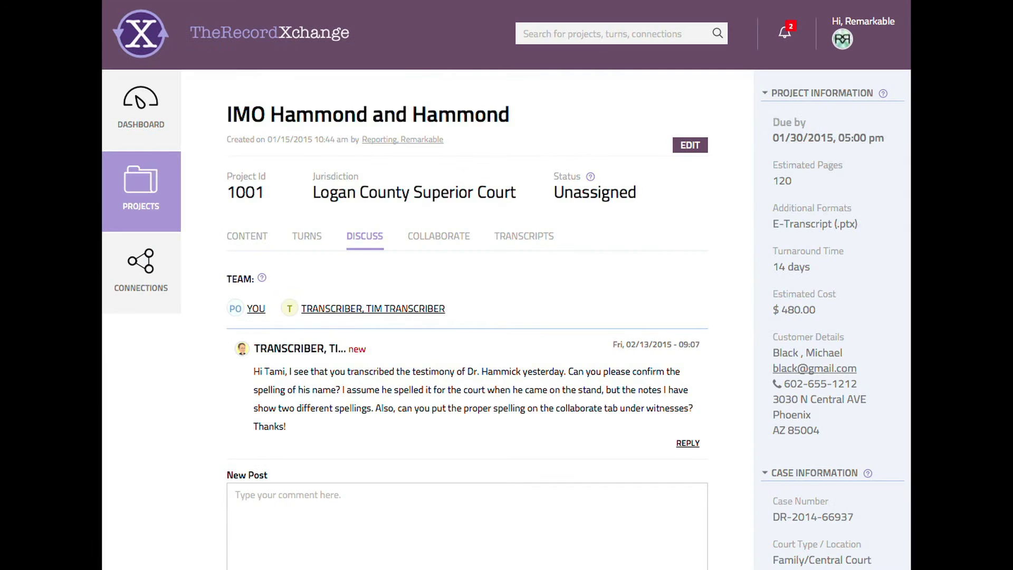
left_click(240, 489)
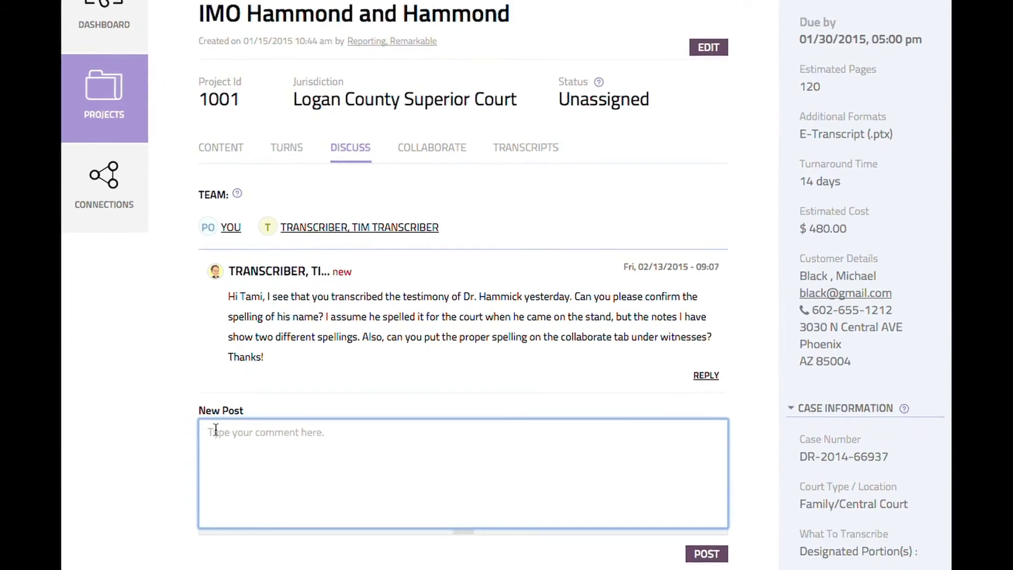
type("Sorry, I")
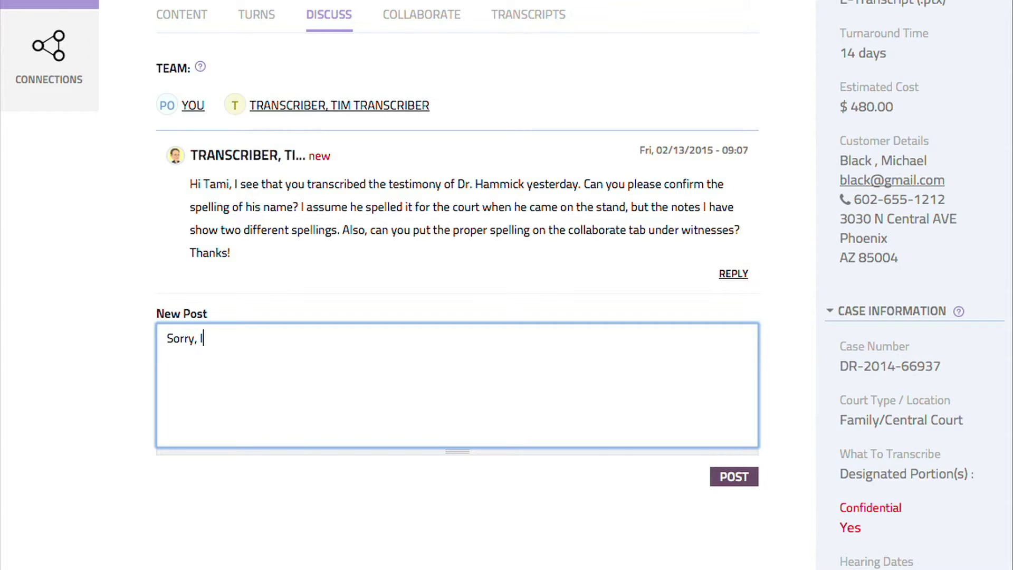
type(" should have done this ye")
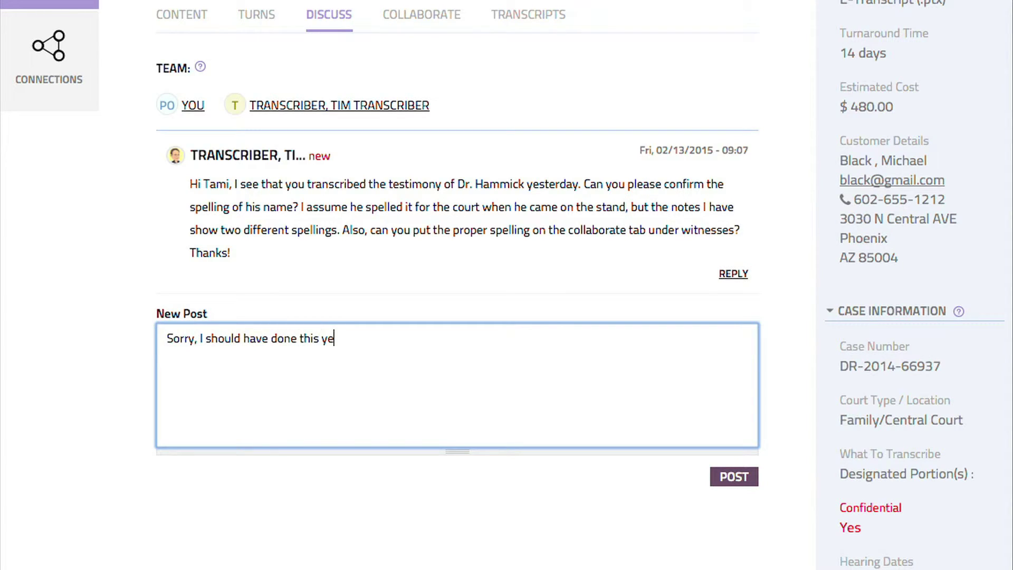
type("sterday.")
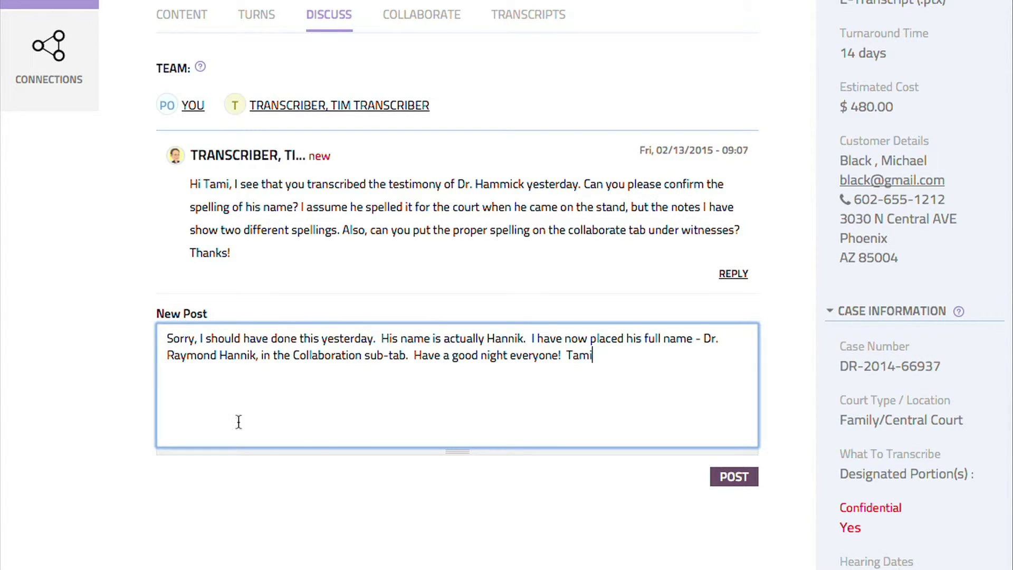
left_click(728, 477)
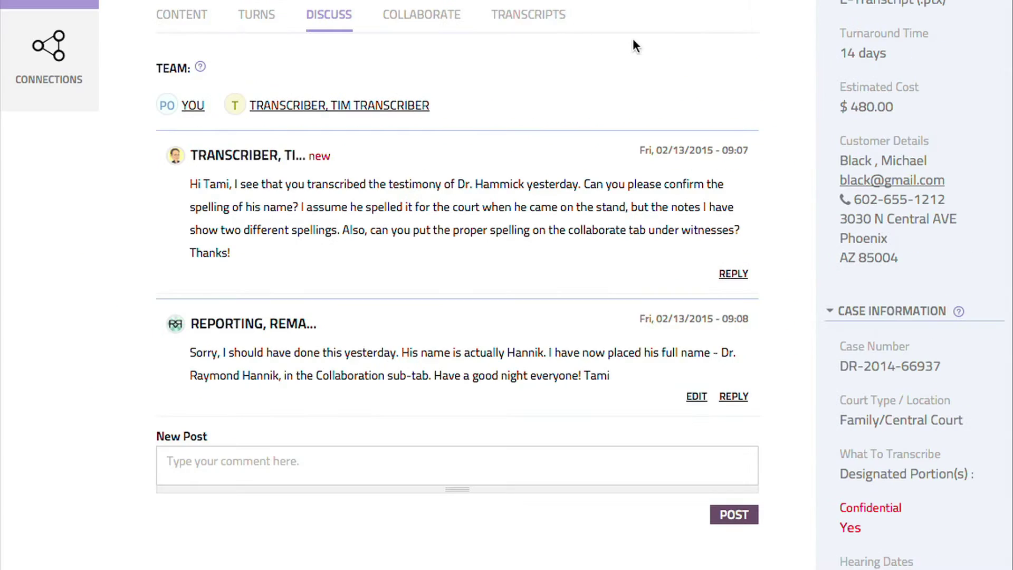
- Edit the COLLABORATE Witness List, add the doctor's full name on a new line, and save
left_click(419, 18)
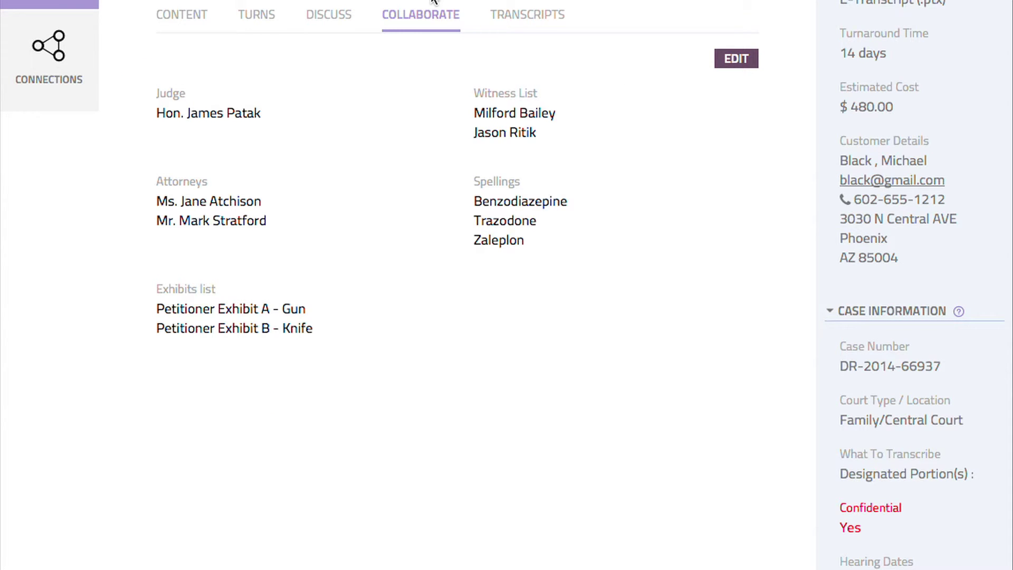
left_click(737, 58)
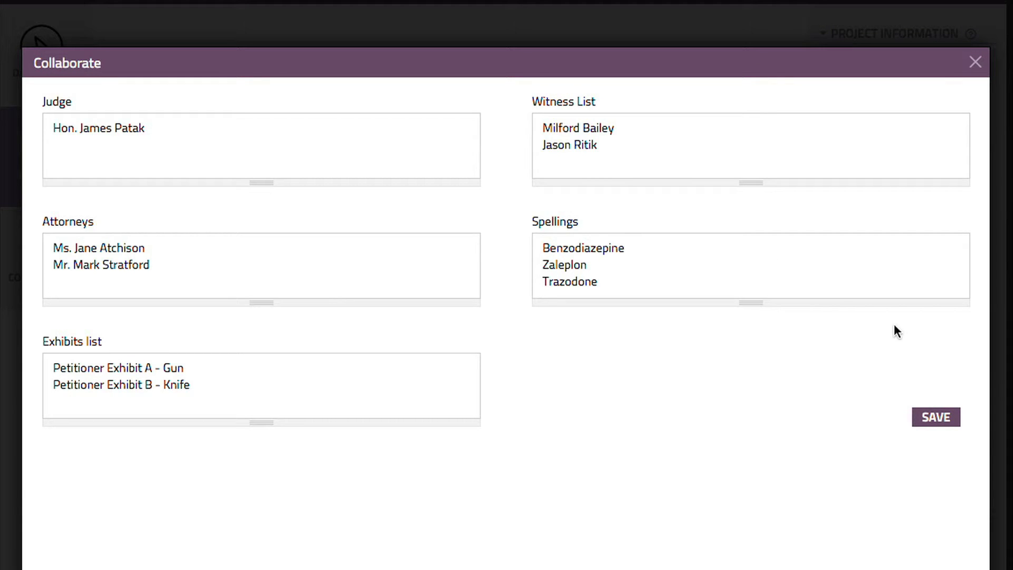
left_click(598, 164)
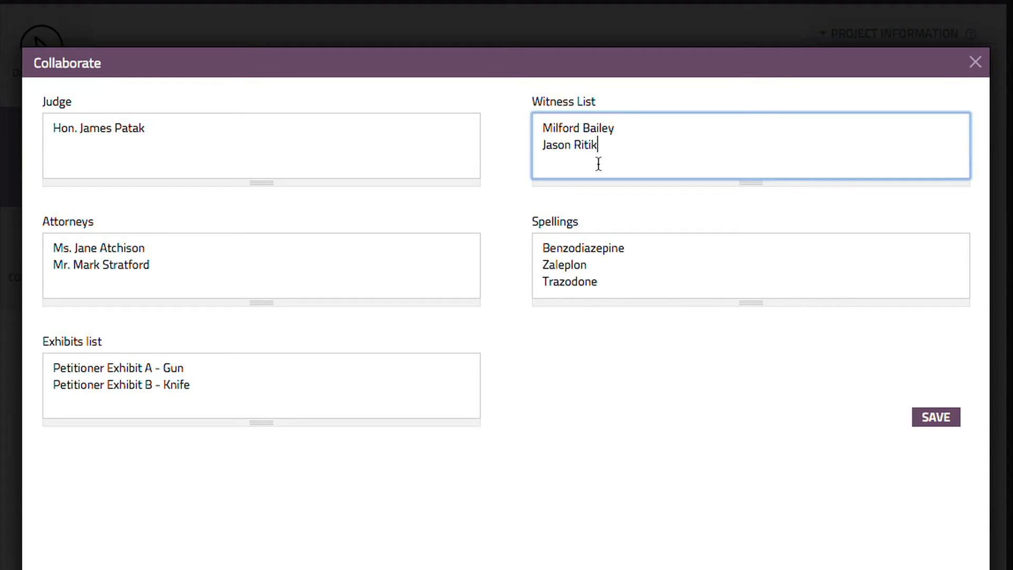
key("Return")
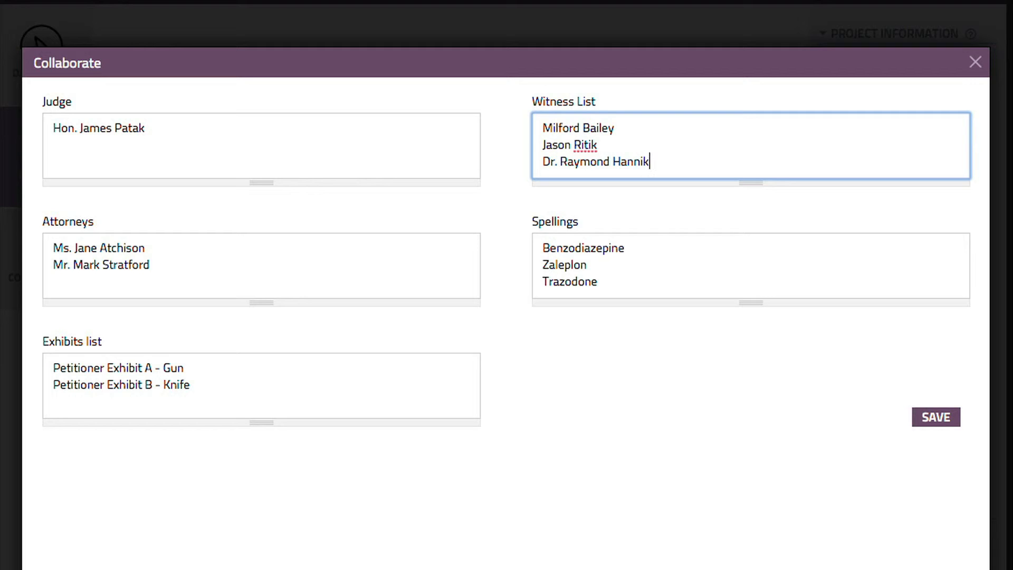
left_click(940, 420)
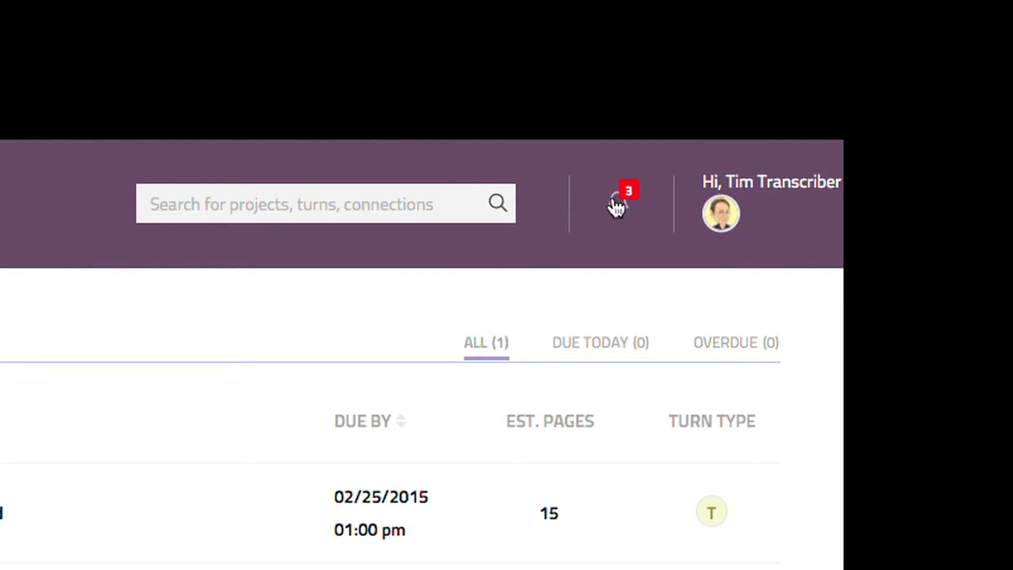
- As the transcriber, check the collaboration page update, then return to the Dashboard
left_click(615, 211)
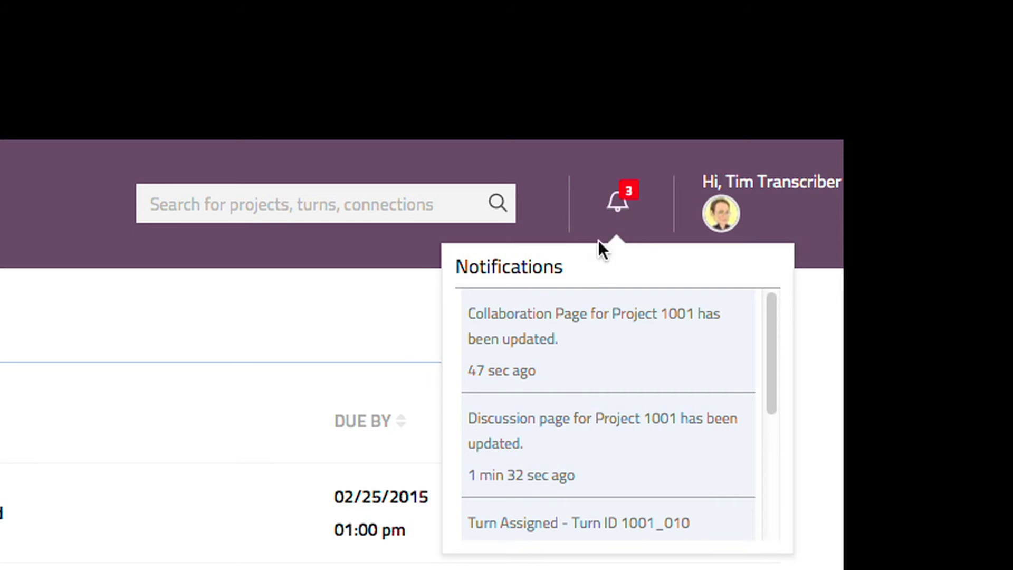
left_click(578, 339)
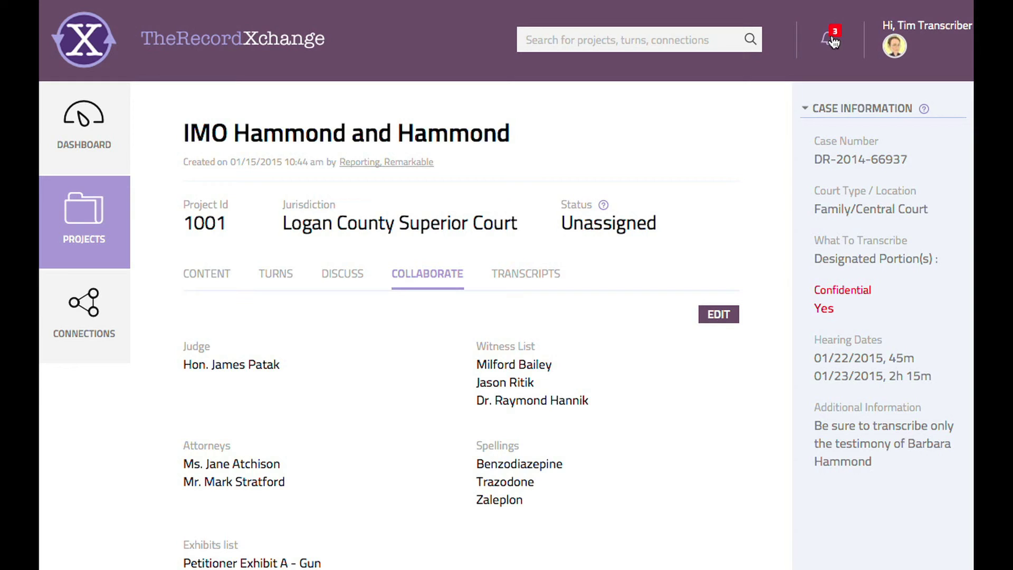
left_click(832, 42)
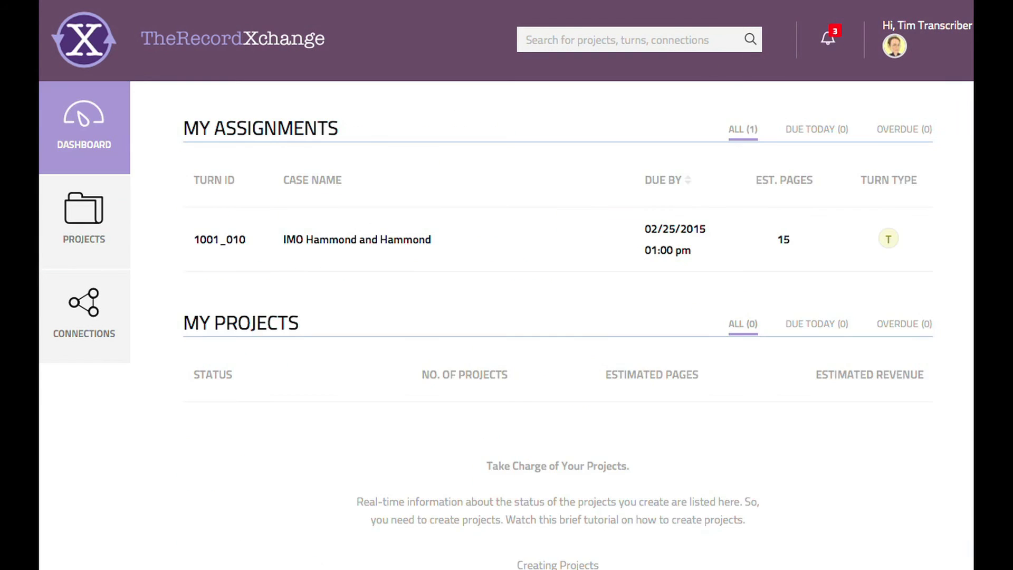
- Open the discussion update notice to read the reporter's reply in project 1001
left_click(828, 46)
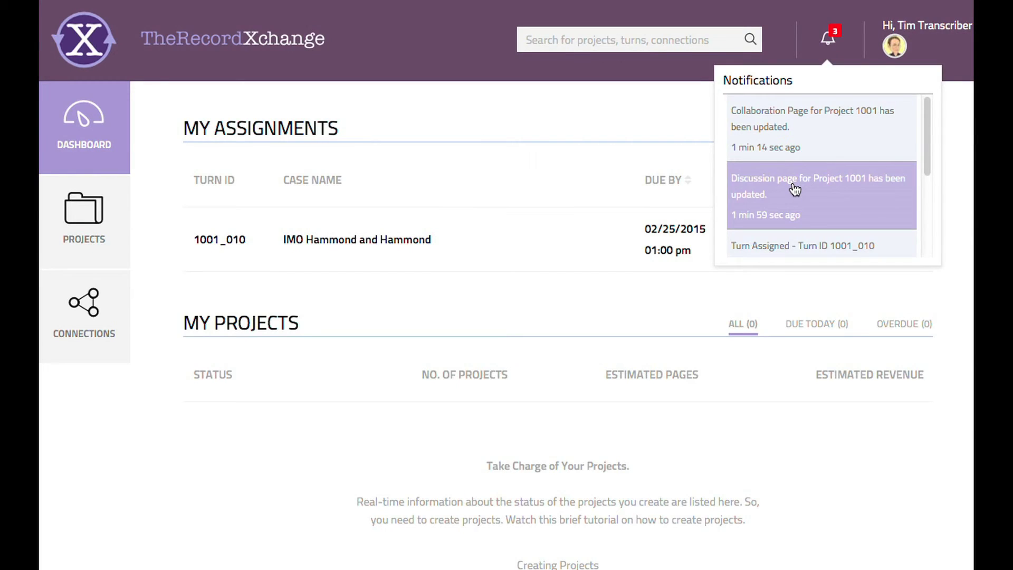
left_click(796, 190)
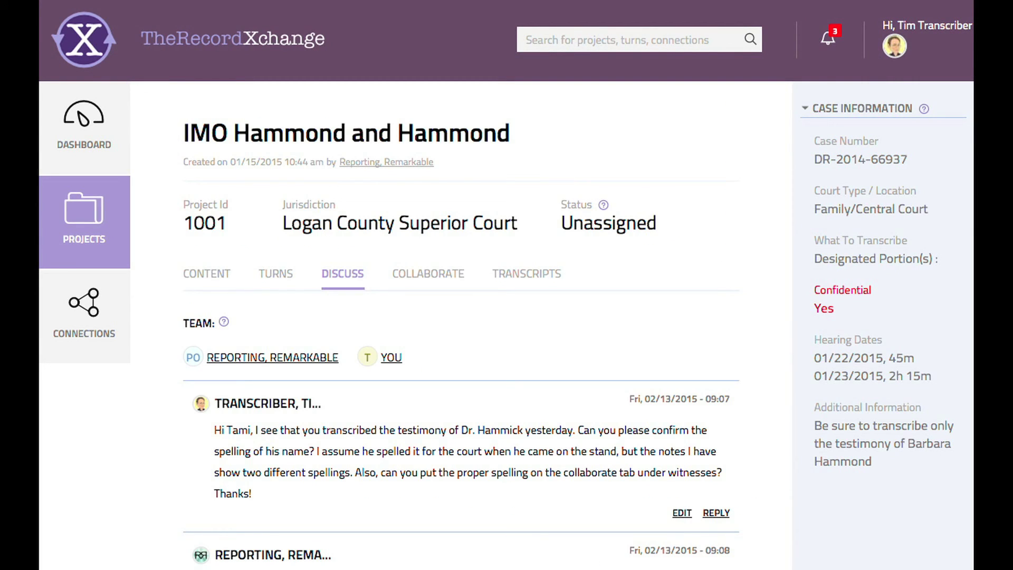
scroll(506, 285, "down", 3)
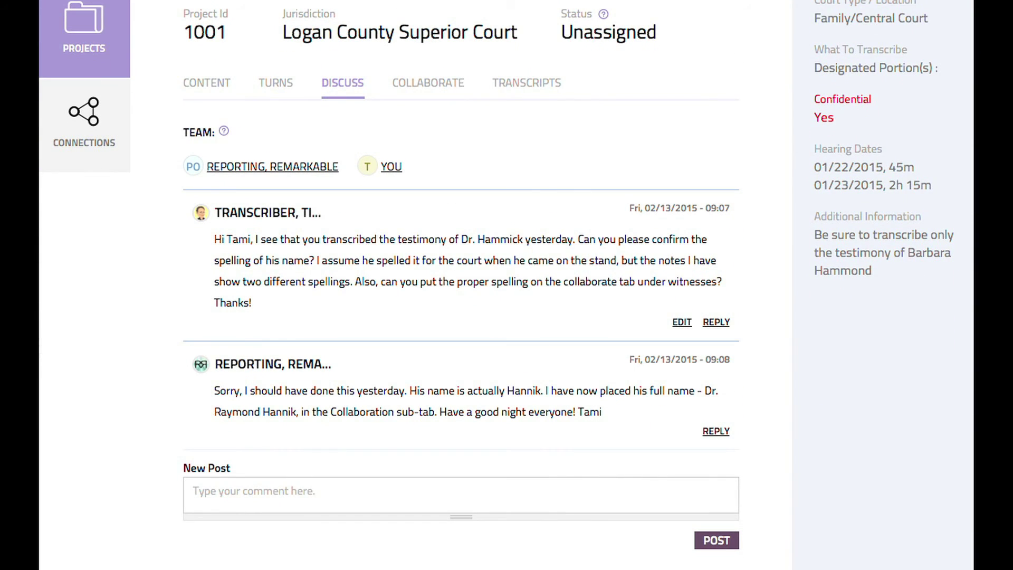